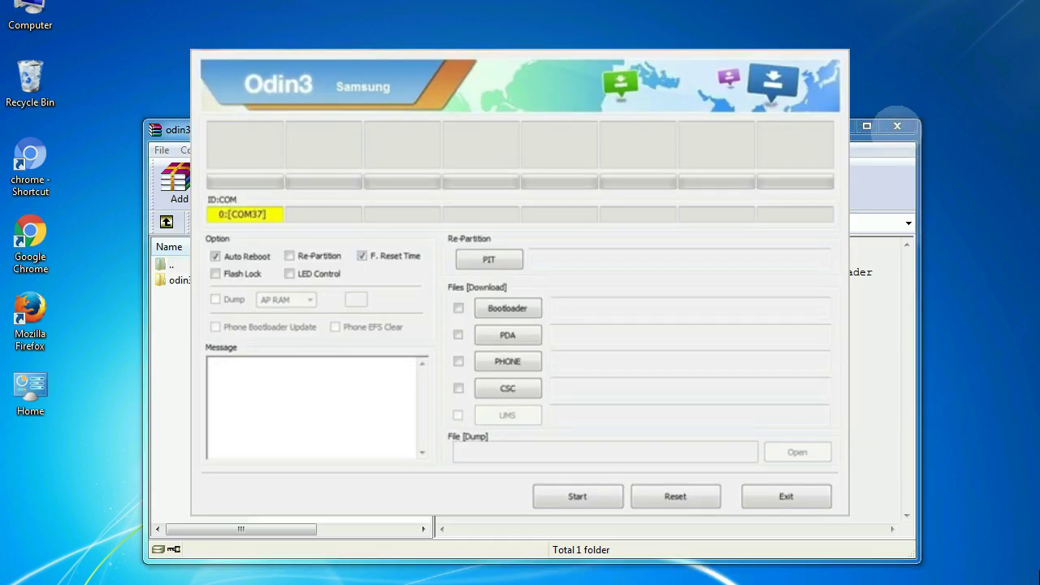
Step: Close the WinRAR window behind Odin3, leaving the E500 flash PASS result visible
click(897, 125)
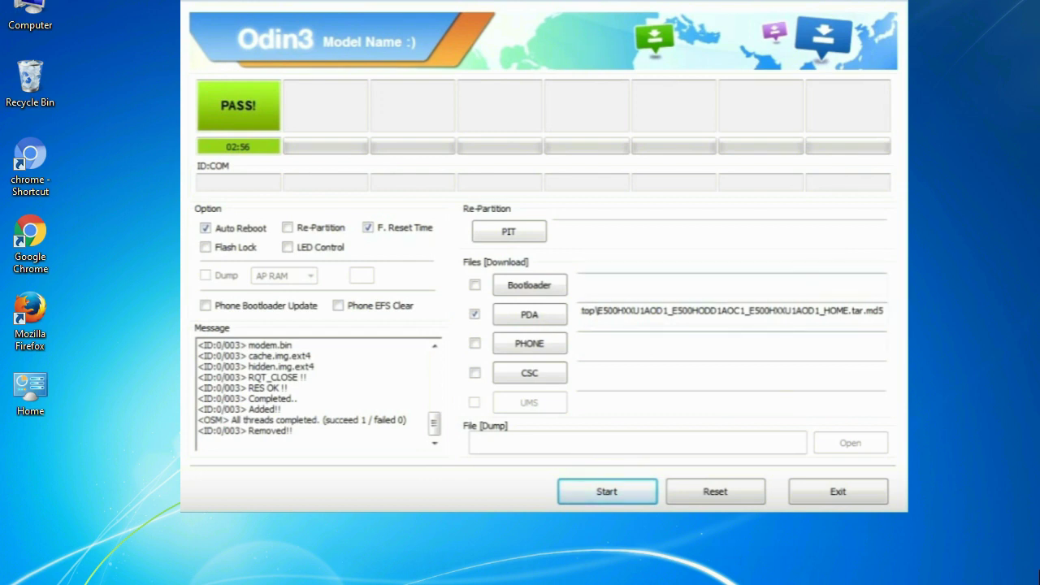
Step: Close the Odin3 window with Alt+F4 to reveal the Odin_v3.09 archive on the desktop
key(alt+F4)
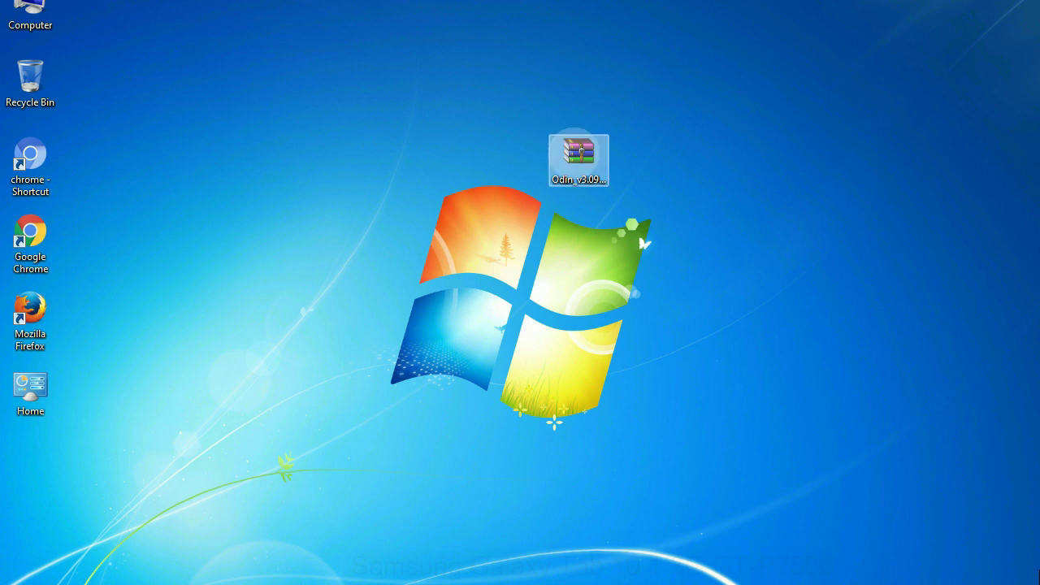
Step: Extract the Odin_v3.09 archive onto the desktop with Extract Here
right_click(577, 150)
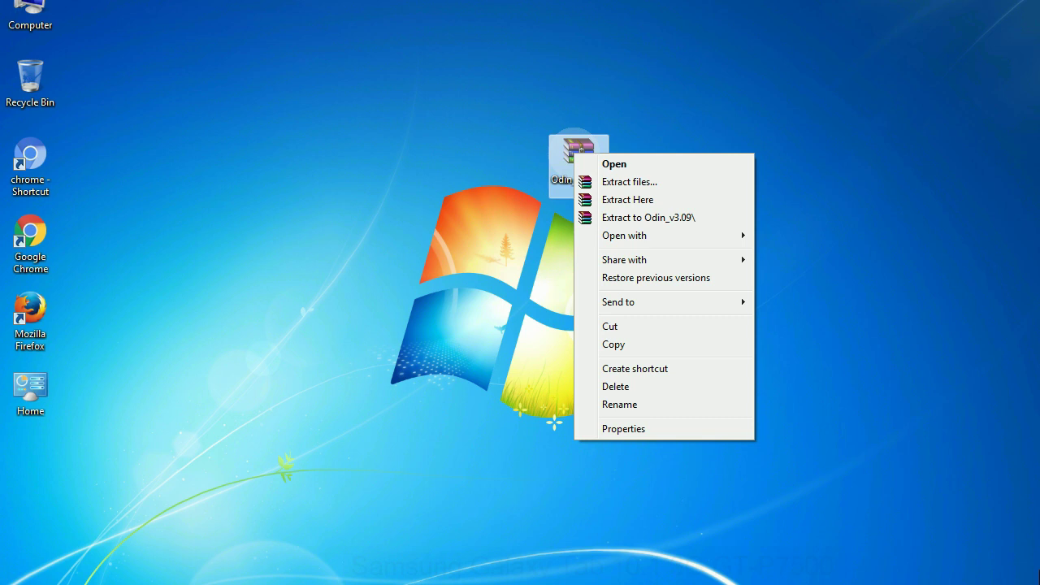
key(Down)
key(Down)
key(Down)
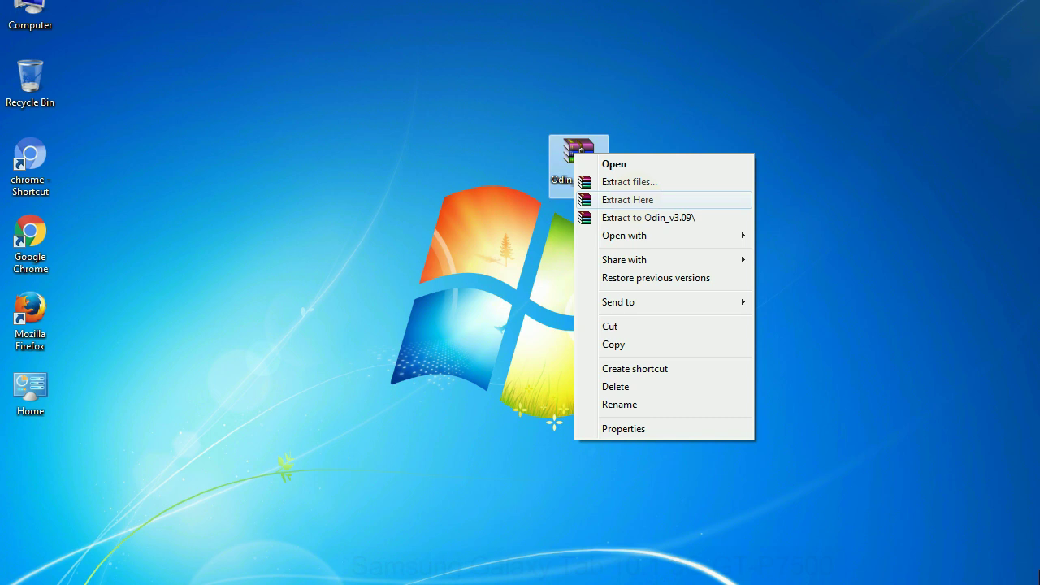
click(633, 199)
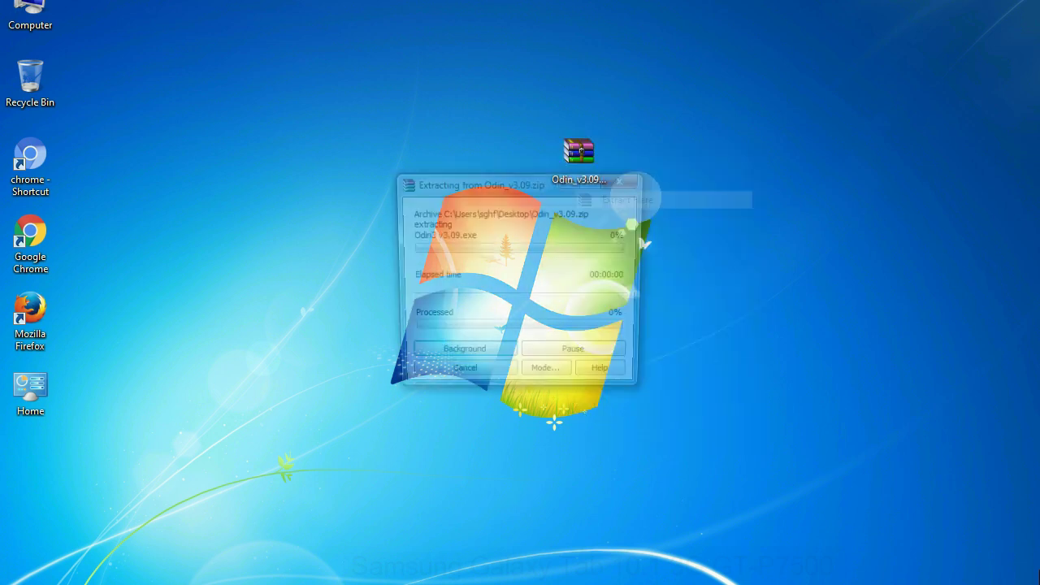
Step: Run Odin3 v3.09.exe from the extracted Odin_v3.09 folder as administrator
click(445, 160)
double_click(445, 160)
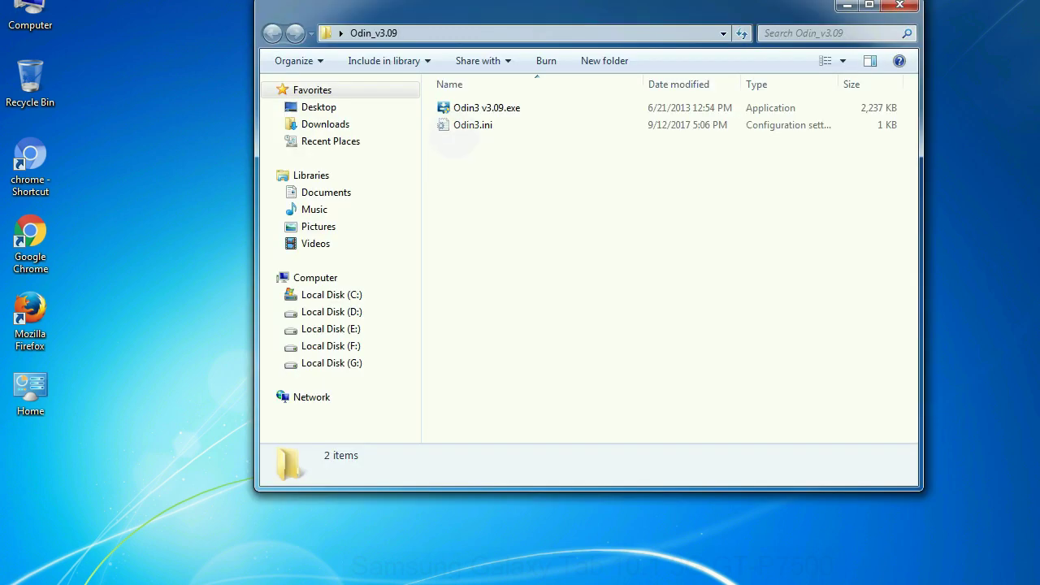
click(471, 108)
right_click(472, 111)
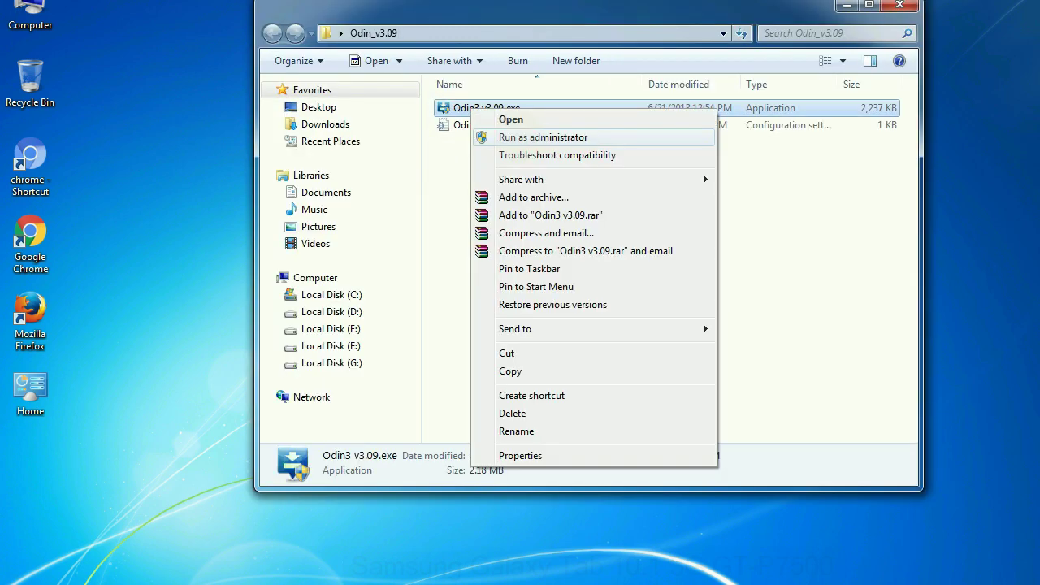
click(543, 137)
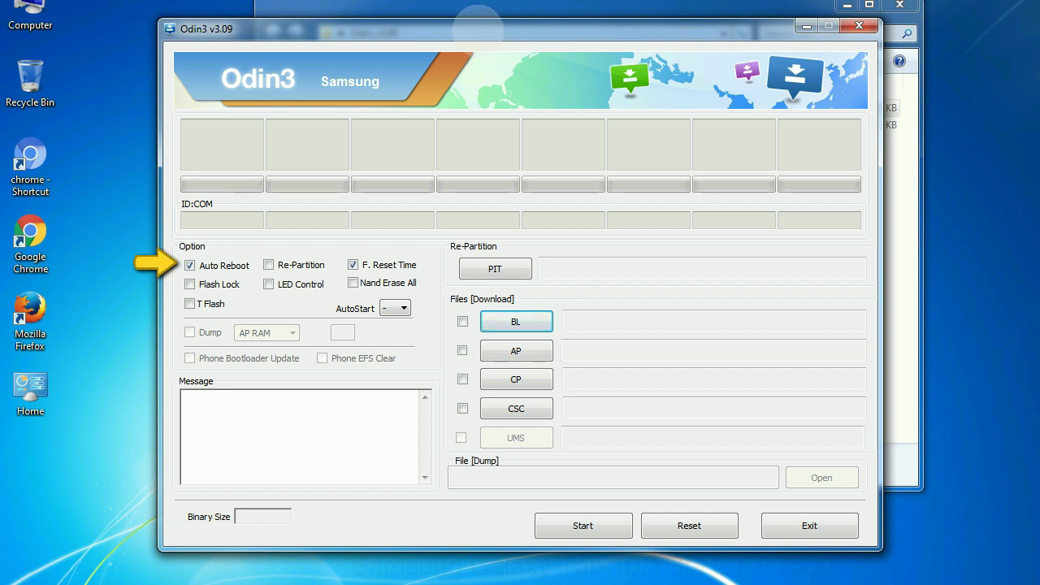
Step: Drag the Odin3 window slightly up and to the right
drag(479, 28, 519, 4)
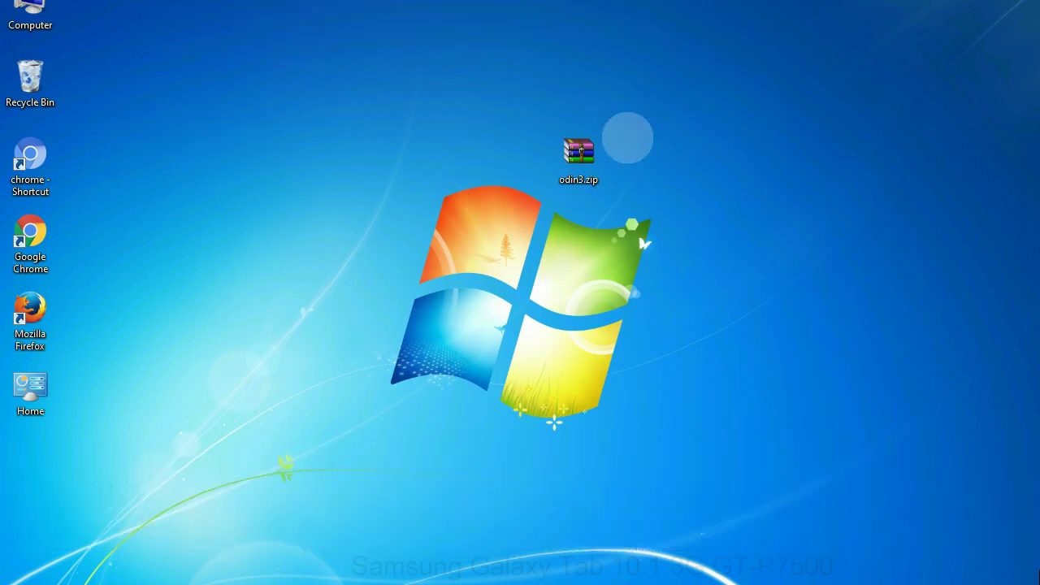
click(569, 153)
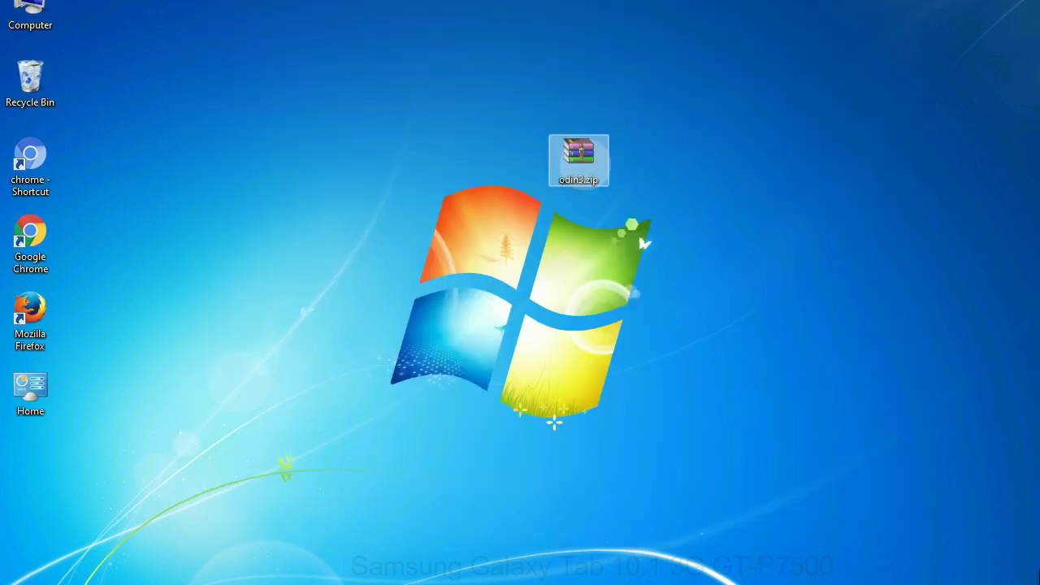
click(649, 153)
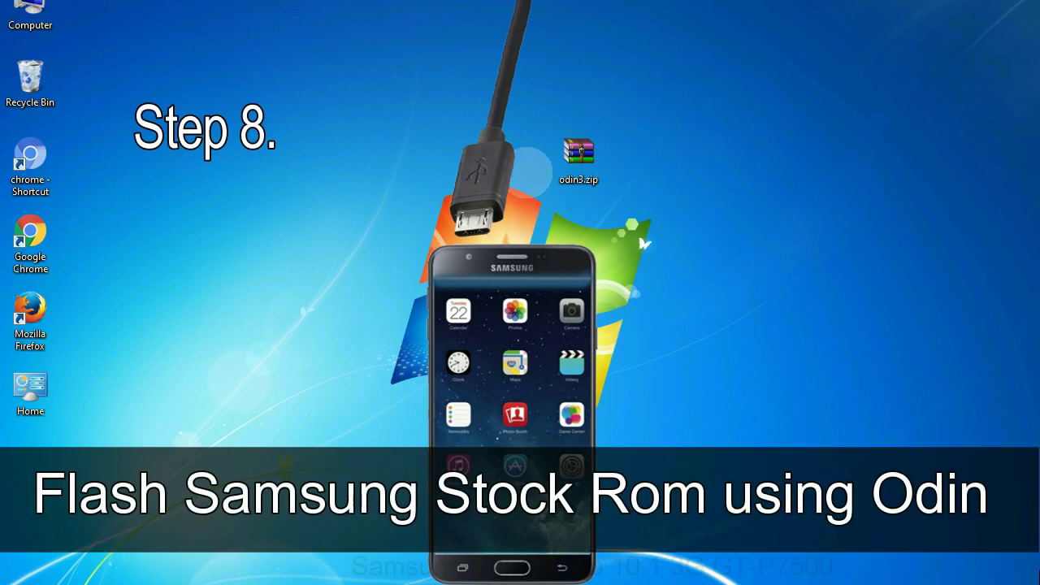
click(555, 155)
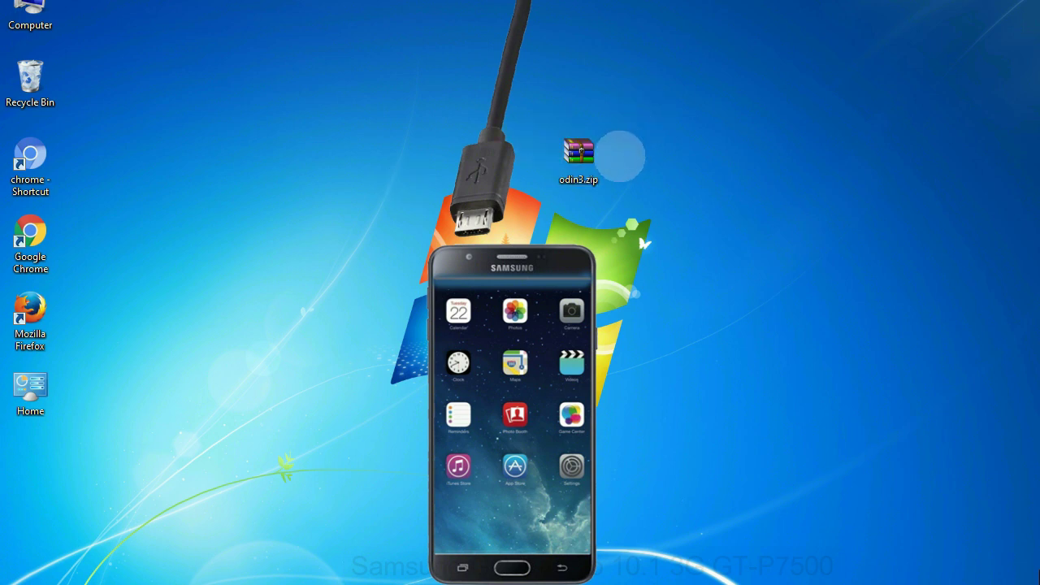
double_click(578, 155)
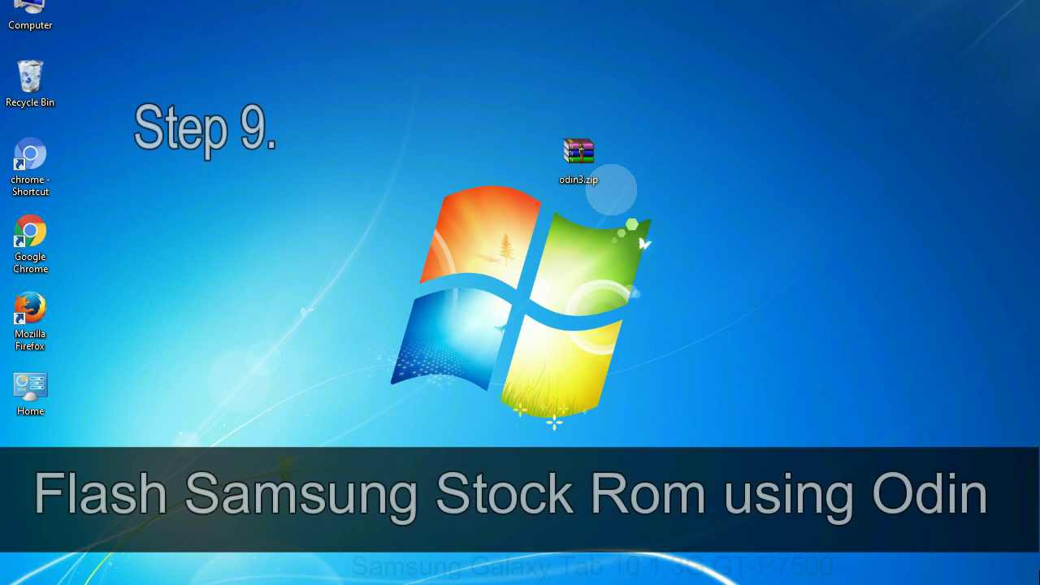
click(601, 161)
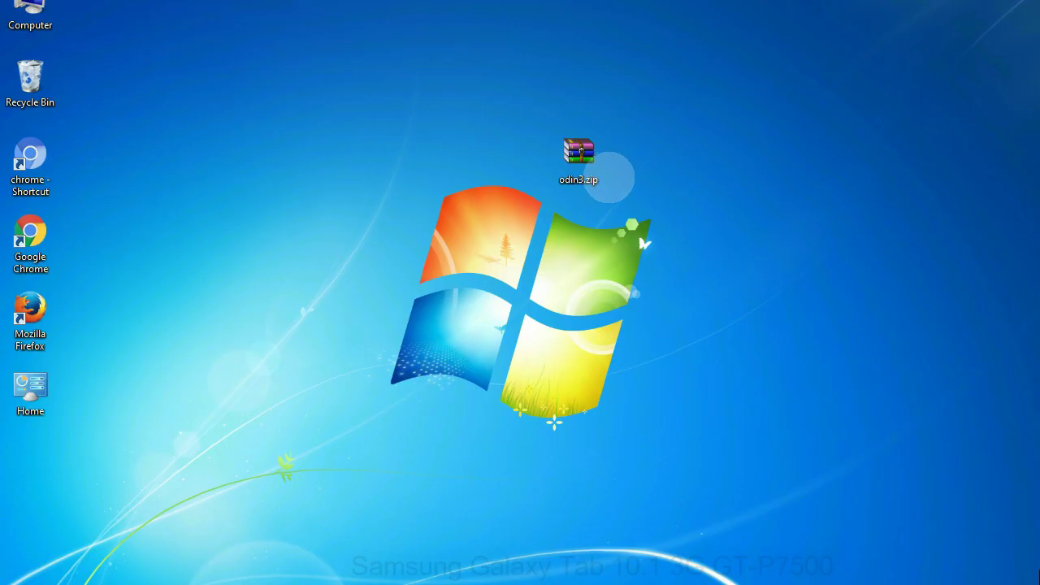
click(600, 163)
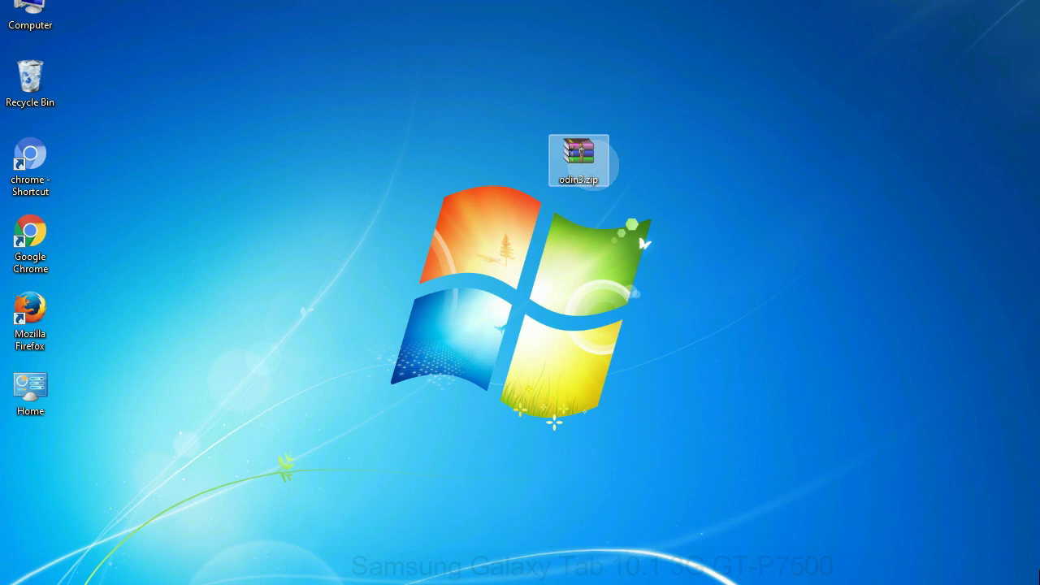
Step: Deselect the odin3.zip archive while the E500 firmware flash finishes with PASS
click(616, 169)
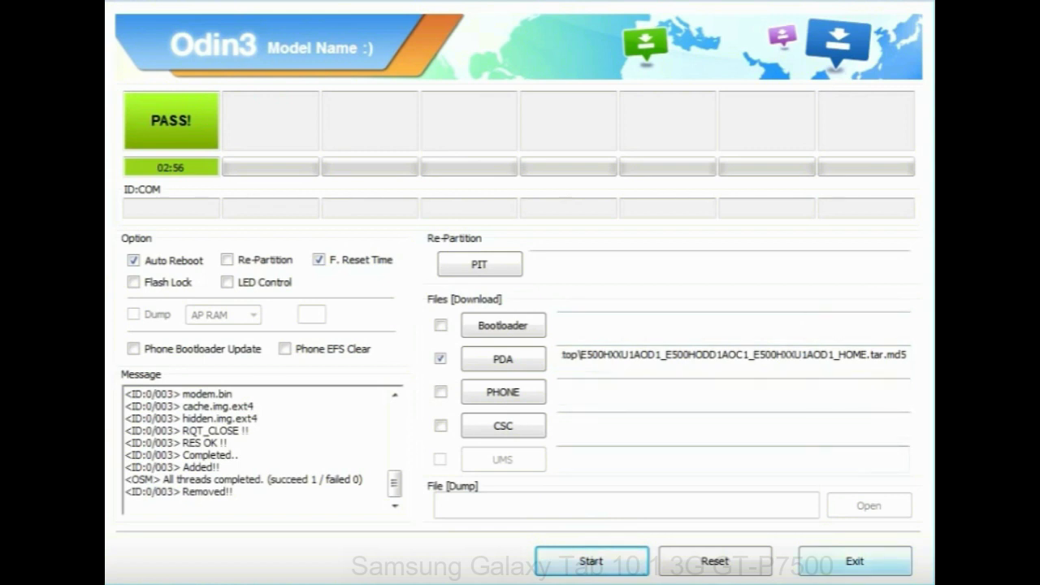
Step: Exit Odin3 after the successful PASS flash, returning to the desktop
click(855, 561)
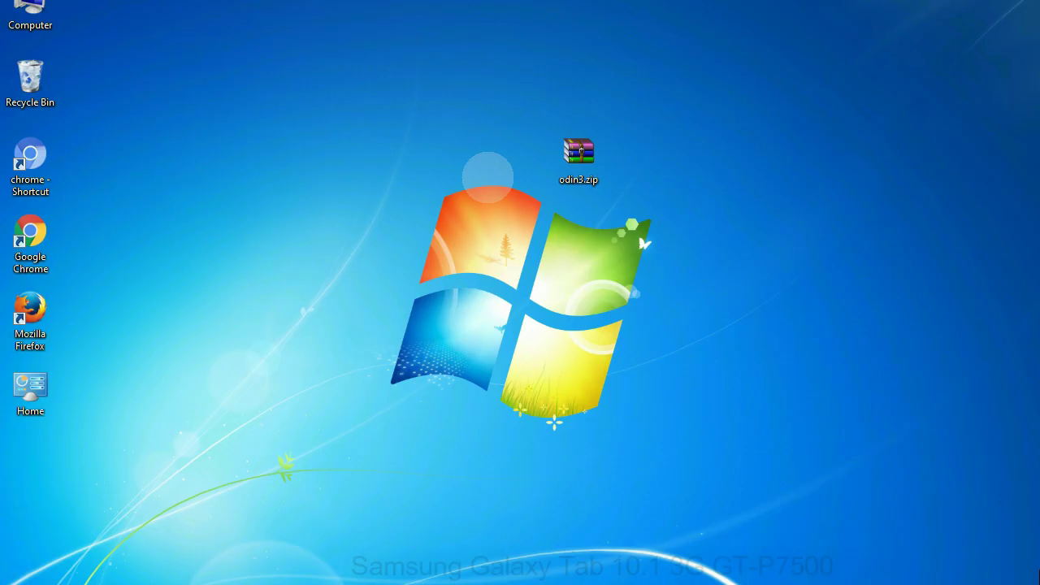